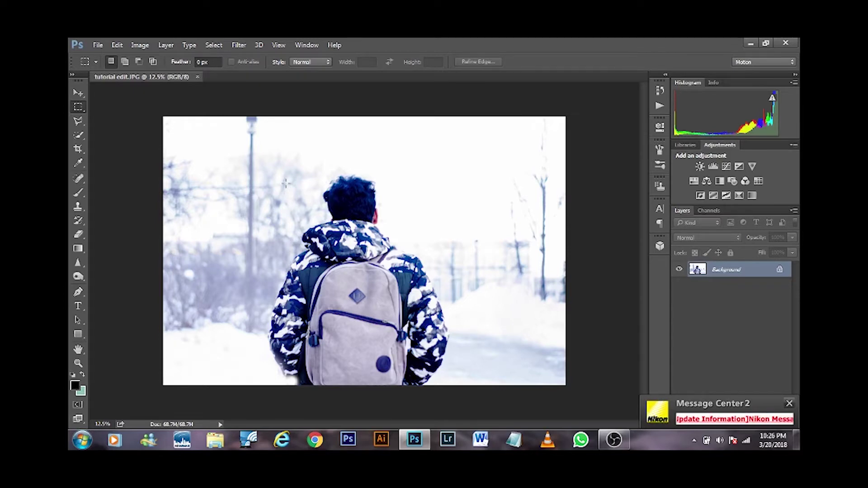
Start a Pen tool path at the upper left of the man's hair and trace along the top to its right edge.
key("p")
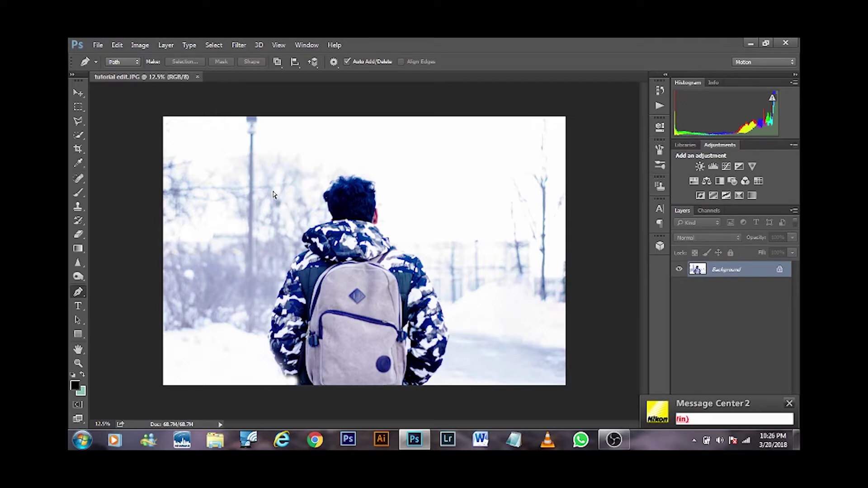
key("ctrl+plus")
key("ctrl+minus")
key("ctrl+minus")
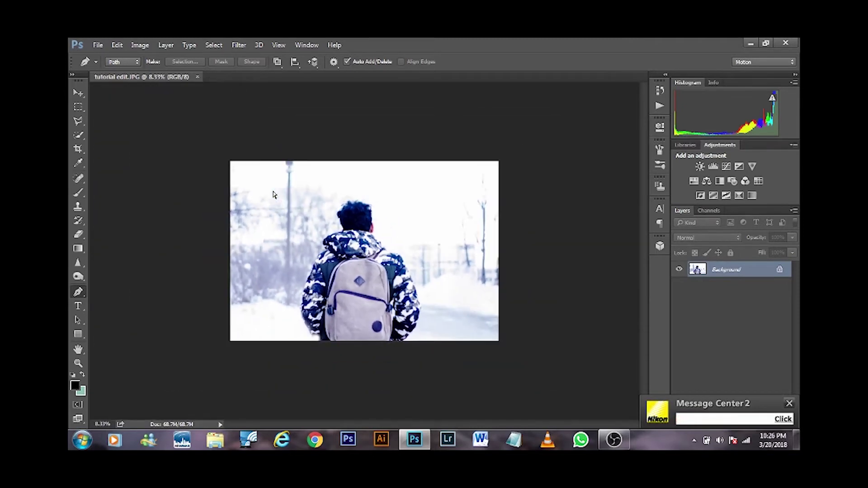
key("ctrl+plus")
key("ctrl+plus")
key("ctrl+plus")
key("ctrl+plus")
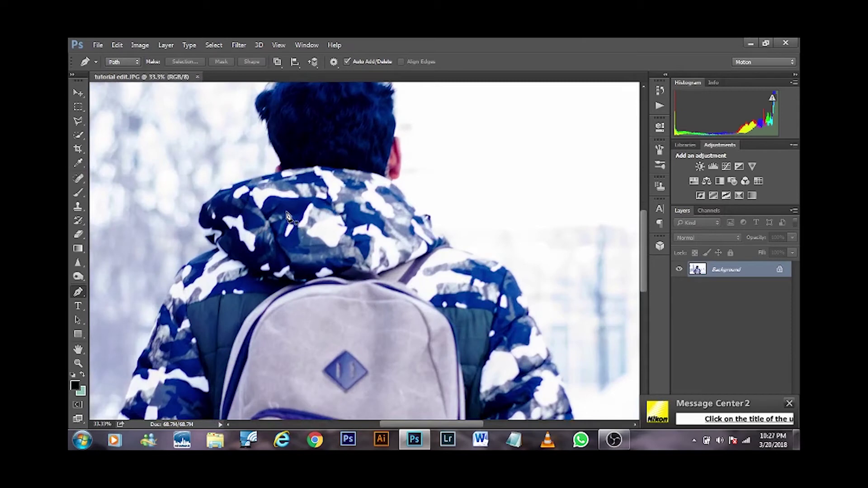
left_click_drag(211, 158, 246, 278)
key("ctrl+plus")
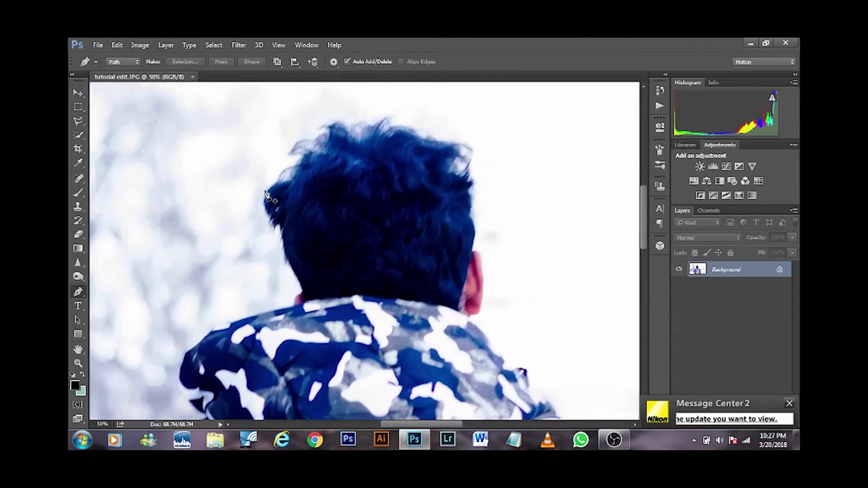
left_click(290, 158)
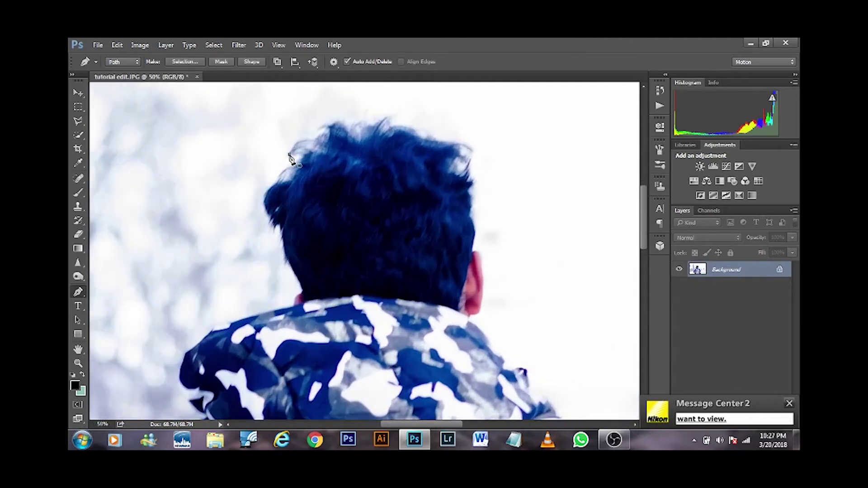
left_click(318, 134)
left_click(342, 123)
left_click(361, 121)
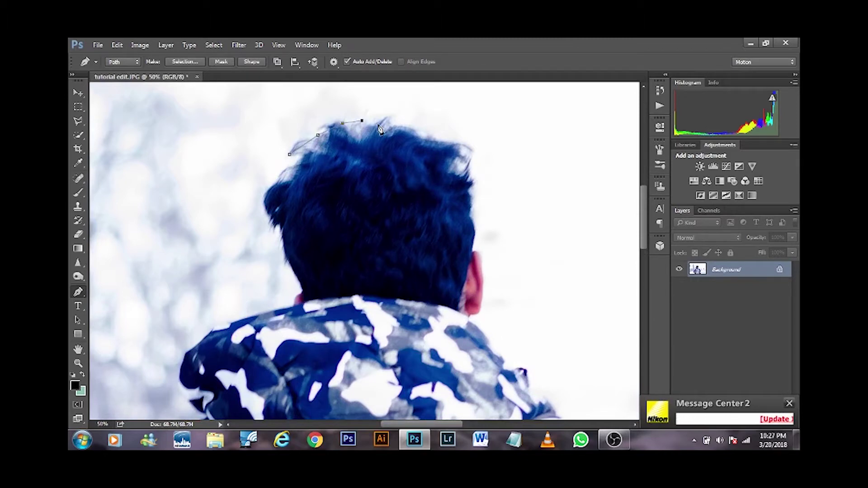
left_click(383, 122)
left_click(401, 126)
left_click(418, 133)
left_click(428, 136)
left_click(443, 140)
left_click(454, 141)
left_click(465, 143)
left_click(470, 153)
left_click(471, 168)
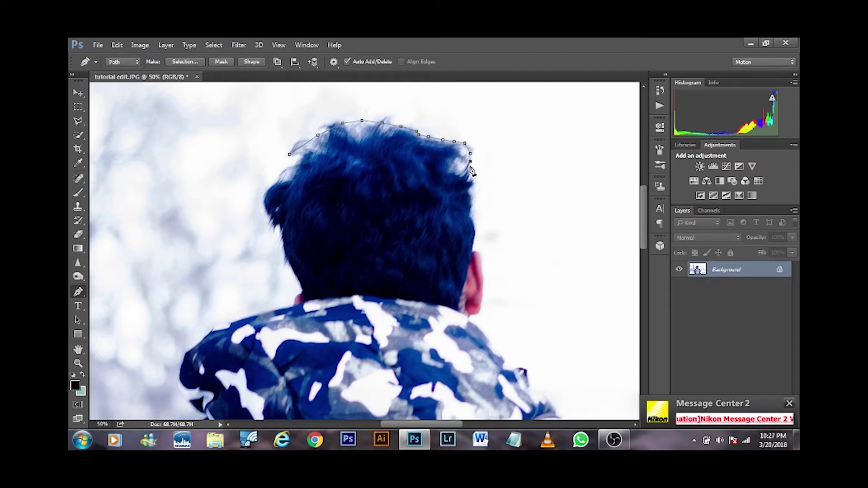
Continue the path down the right side of the man's head and around the ear to the jacket collar.
left_click(473, 181)
left_click(475, 199)
left_click(474, 224)
left_click(474, 236)
left_click(478, 250)
left_click(483, 262)
left_click(484, 278)
left_click(485, 289)
left_click(482, 300)
left_click(478, 312)
left_click(473, 317)
left_click(478, 324)
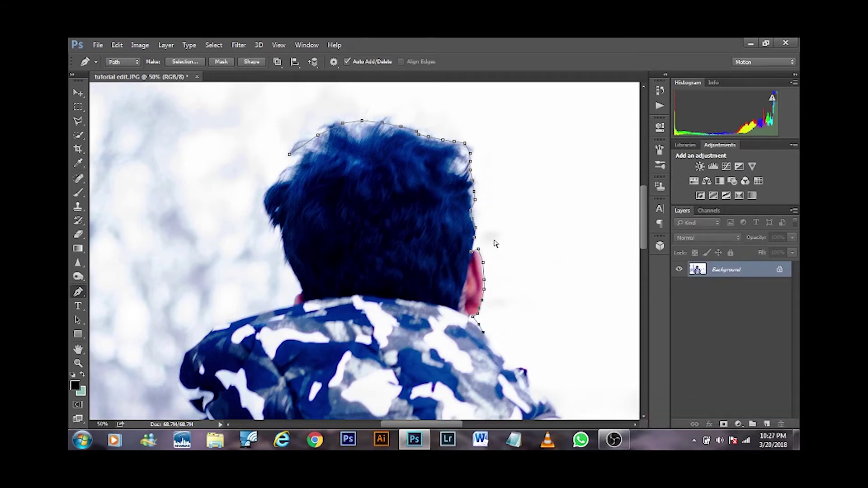
Trace the path along the right edge of the camouflage hood down to where it meets the shoulder.
key("ctrl+minus")
left_click(450, 315)
left_click(456, 323)
left_click(459, 330)
left_click(464, 331)
left_click(472, 331)
left_click(478, 338)
left_click(482, 344)
left_click(504, 365)
left_click(523, 373)
left_click(540, 380)
Continue the path over the right shoulder and down the outer edge of the upper sleeve.
key("ctrl+minus")
left_click_drag(565, 392, 507, 291)
left_click(457, 269)
left_click(467, 291)
left_click(475, 312)
left_click(486, 343)
left_click(493, 360)
left_click(501, 388)
left_click(508, 404)
Trace around the lower right sleeve and carry the path across the photo's bottom edge beneath the backpack.
left_click_drag(508, 405, 477, 311)
left_click(473, 331)
left_click(468, 352)
left_click(462, 369)
left_click(450, 386)
left_click(441, 396)
left_click(432, 406)
left_click(421, 415)
left_click(382, 415)
left_click(320, 415)
left_click(230, 415)
left_click(192, 415)
left_click(171, 414)
Trace the path up the outer edge of the left sleeve to the left shoulder.
left_click(171, 398)
left_click(150, 396)
left_click(143, 390)
left_click(137, 376)
left_click(121, 347)
left_click(115, 314)
left_click(120, 277)
left_click(128, 251)
left_click(133, 237)
left_click(138, 223)
left_click(145, 211)
left_click(151, 199)
left_click(160, 174)
left_click(167, 161)
Trace the left side of the hood and head and close the path at its starting point on the hair.
left_click_drag(161, 143, 252, 282)
left_click(267, 293)
left_click(277, 272)
left_click(276, 257)
left_click(291, 245)
left_click(299, 236)
left_click(308, 233)
left_click(316, 230)
left_click(326, 228)
left_click(333, 224)
left_click(332, 209)
left_click(326, 198)
left_click(324, 188)
left_click(317, 180)
left_click(321, 170)
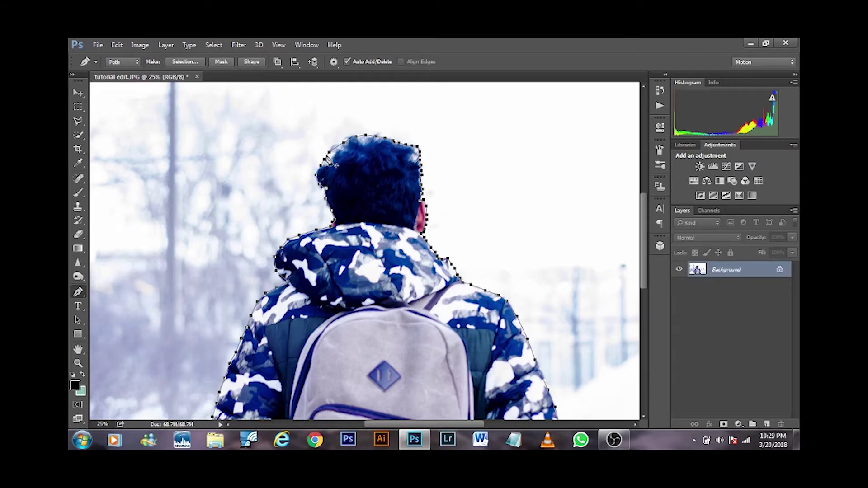
Convert the closed path into a new anti-aliased selection with a feather radius of 2 pixels.
right_click(328, 161)
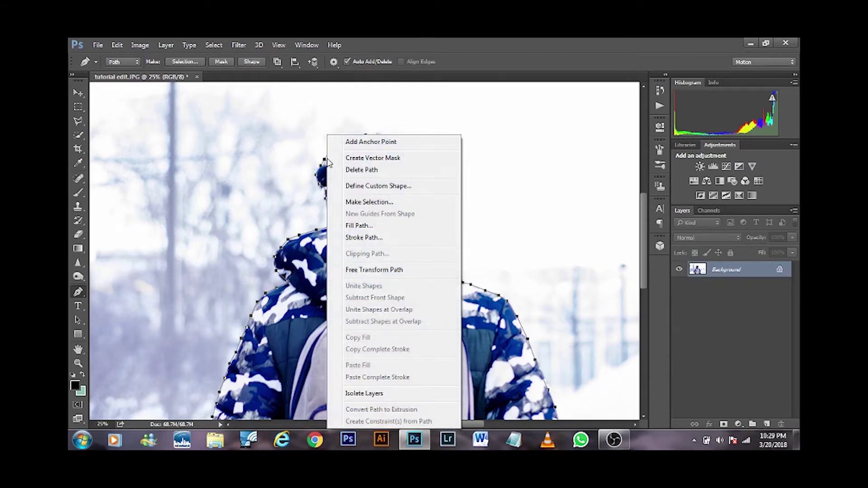
left_click(347, 202)
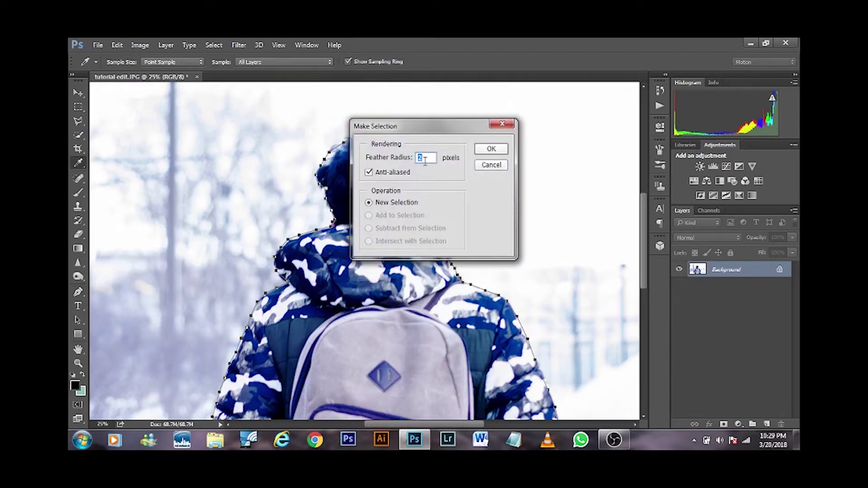
left_click(425, 158)
left_click(488, 150)
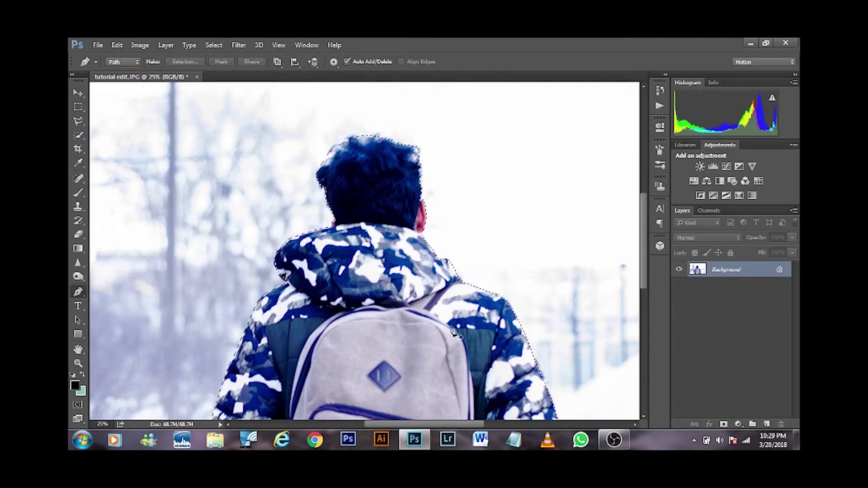
Copy the selected man from the Background layer onto a new layer above it.
key("ctrl+minus")
key("ctrl+minus")
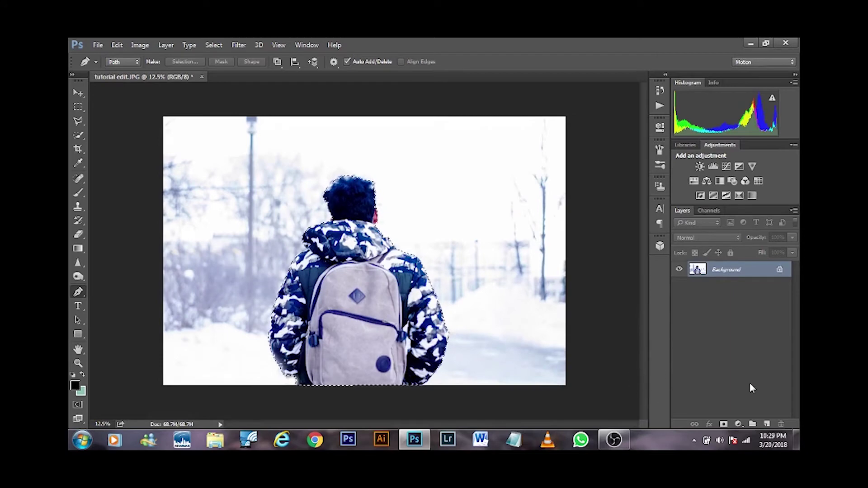
left_click(767, 425)
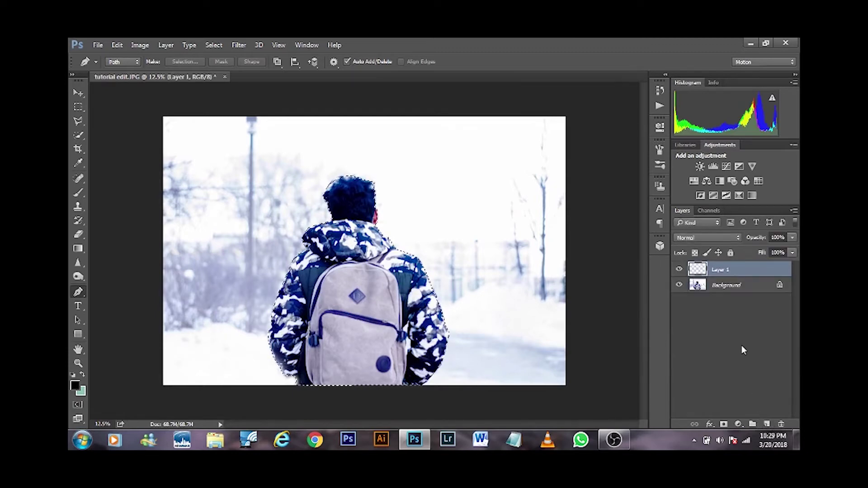
left_click(723, 289)
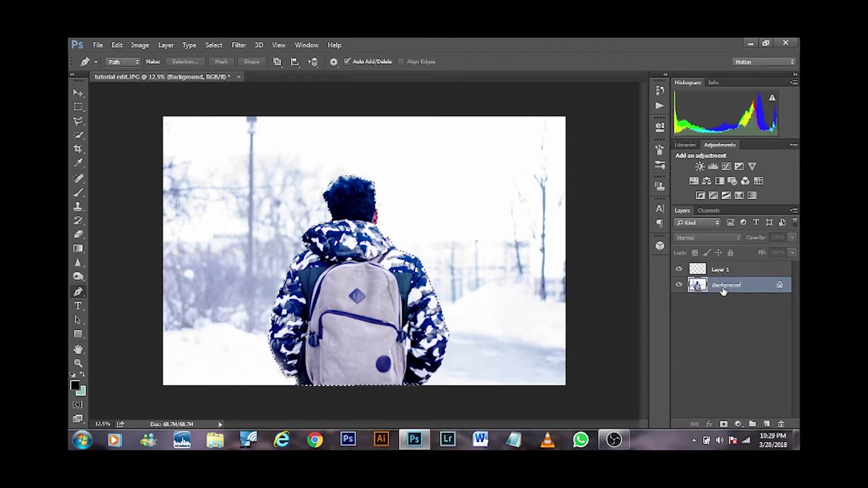
left_click(734, 272)
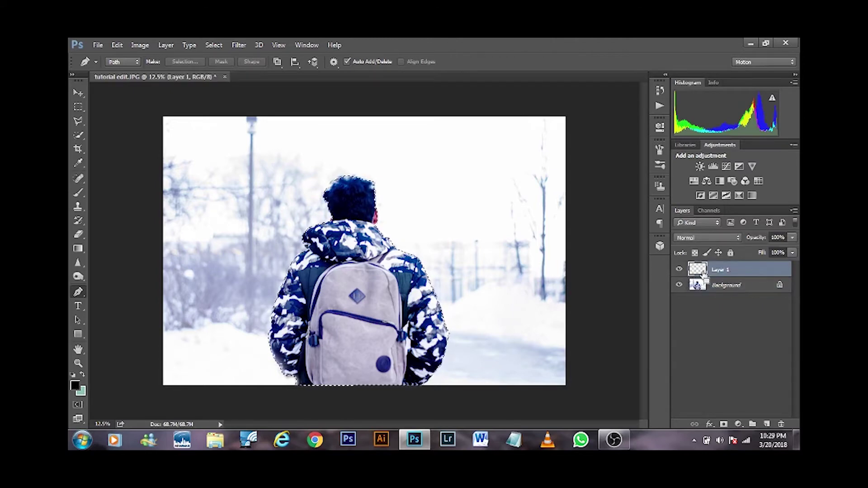
key("ctrl+alt+shift+e")
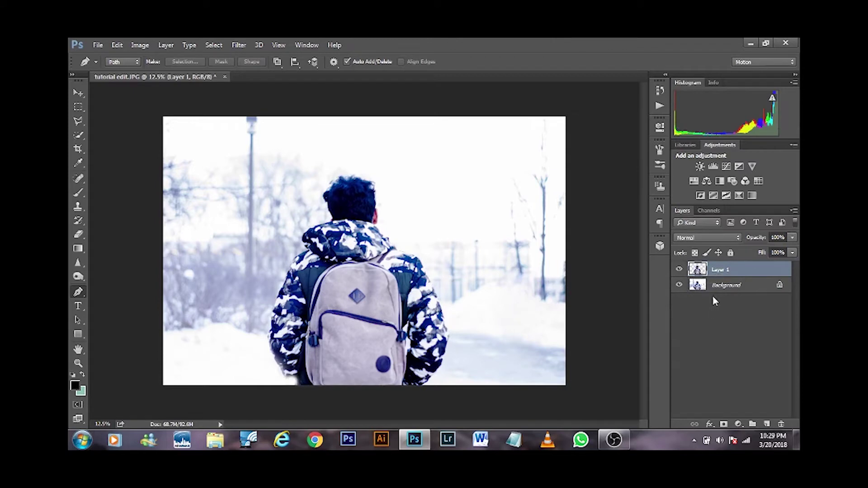
Load Layer 1's outline as a selection on the Background layer and fill it with Content-Aware in Normal mode at 100% opacity.
left_click(722, 288)
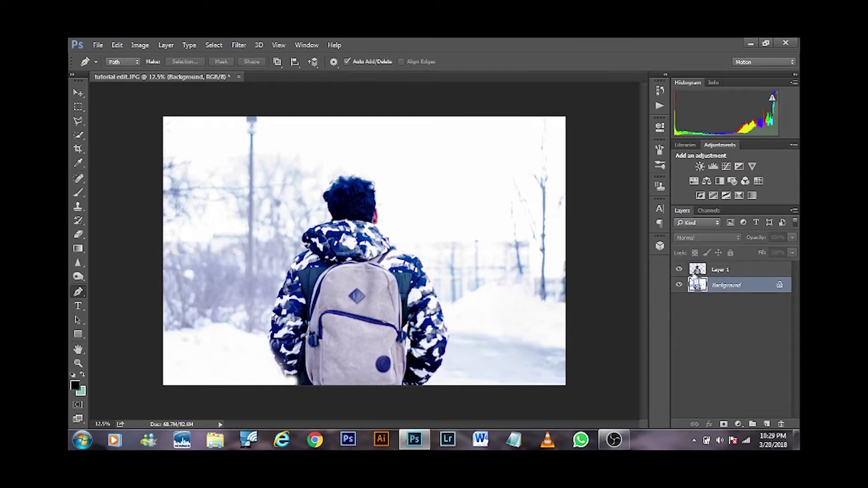
left_click(697, 270, "ctrl")
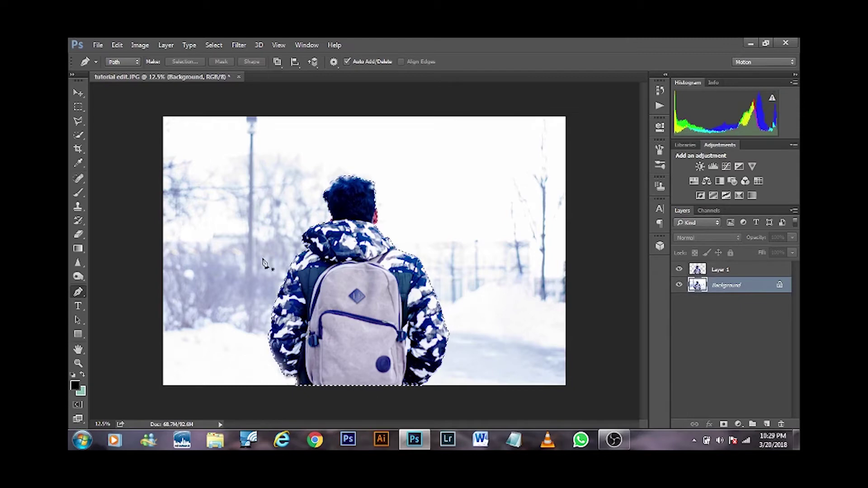
left_click(117, 44)
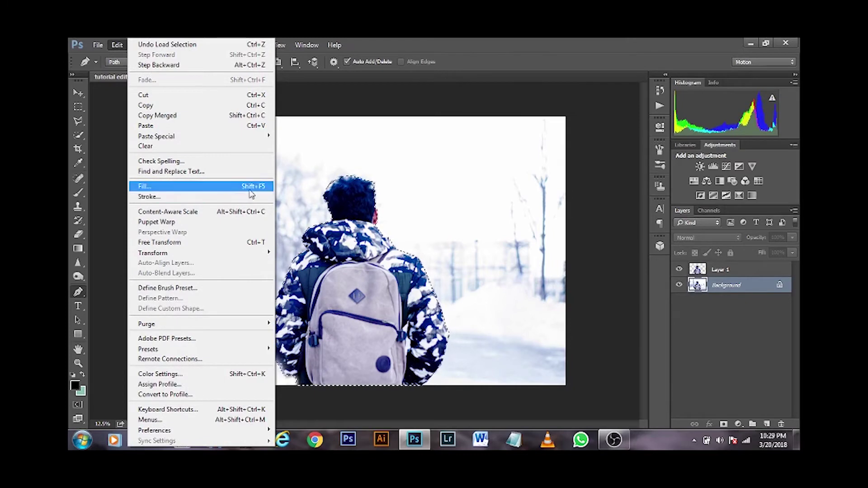
left_click(201, 187)
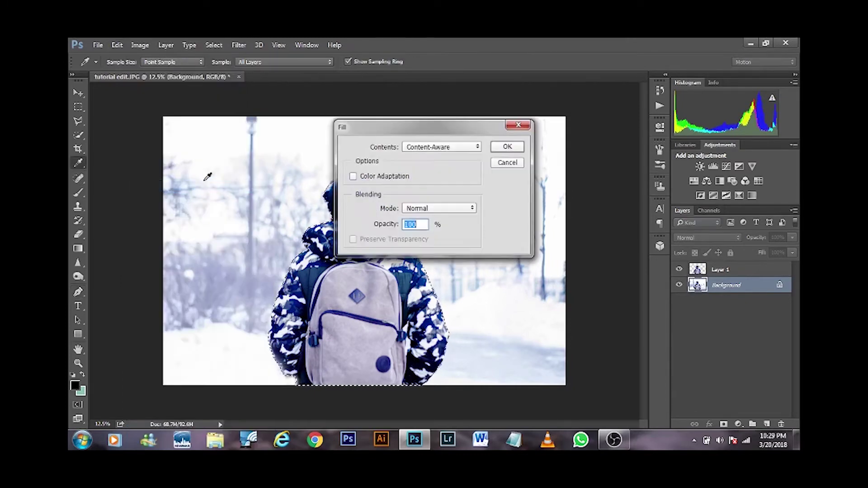
left_click(420, 149)
left_click(421, 149)
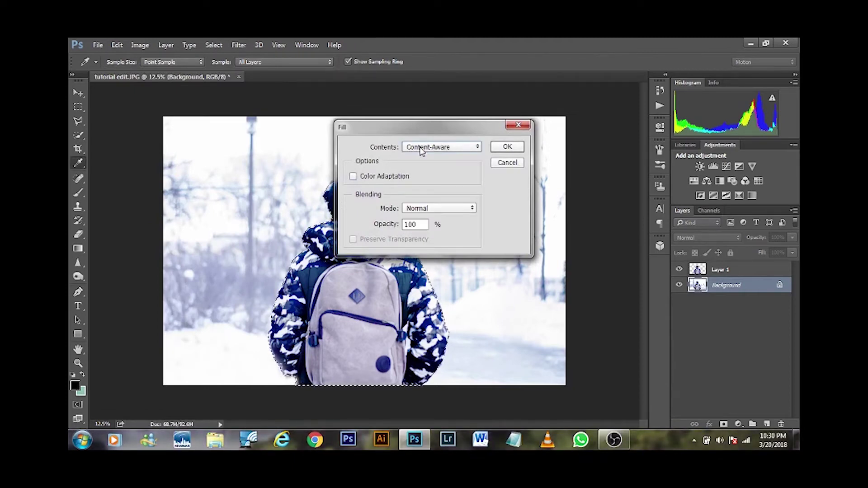
left_click(497, 148)
key("p")
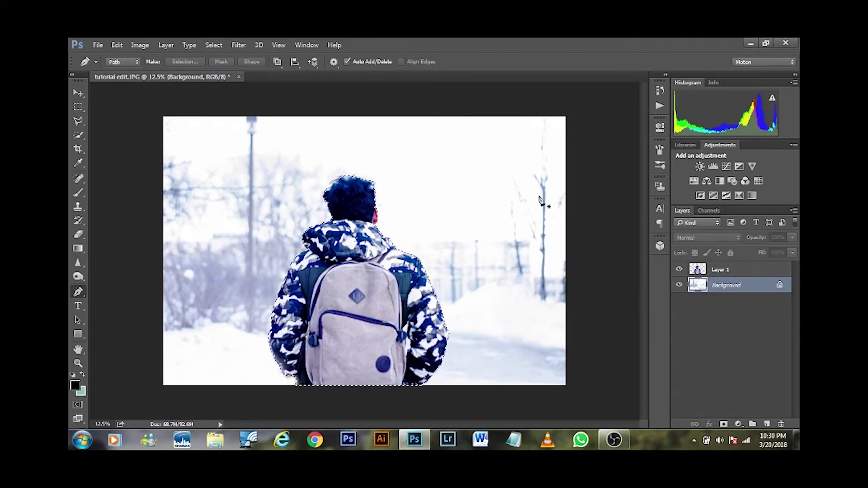
With Layer 1 hidden and the selection cleared, clone nearby trees and sky over the leftover outline around the head.
left_click(679, 271)
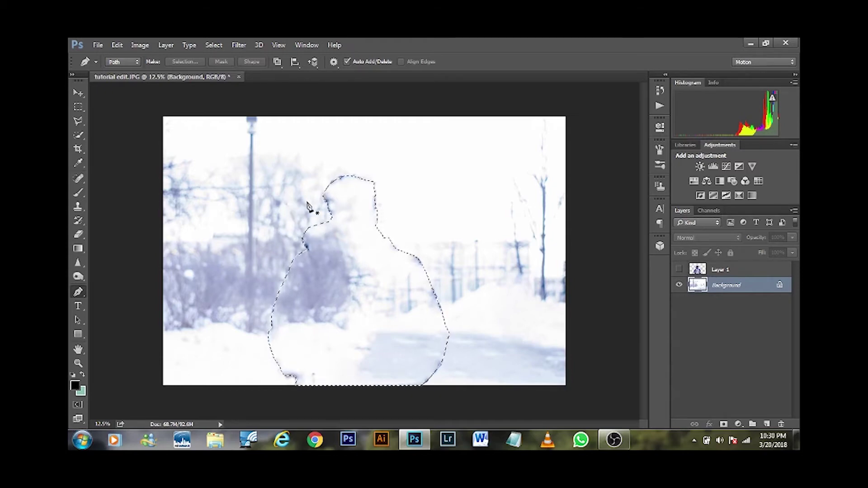
key("ctrl+d")
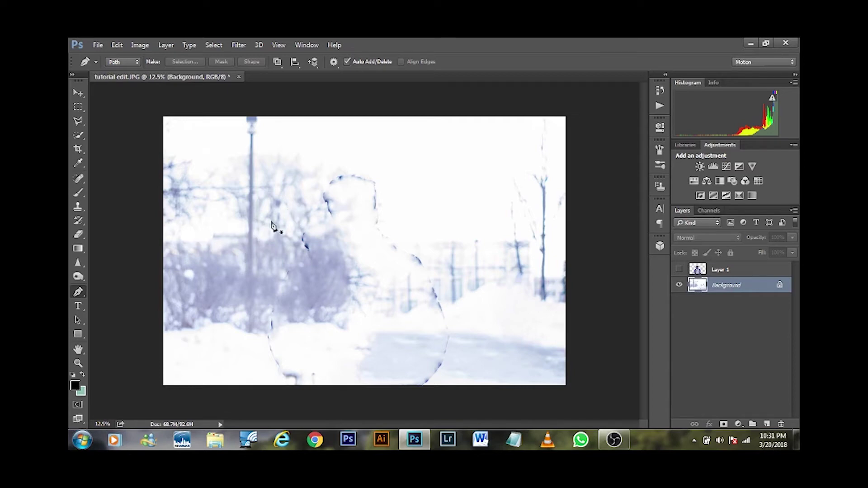
key("s")
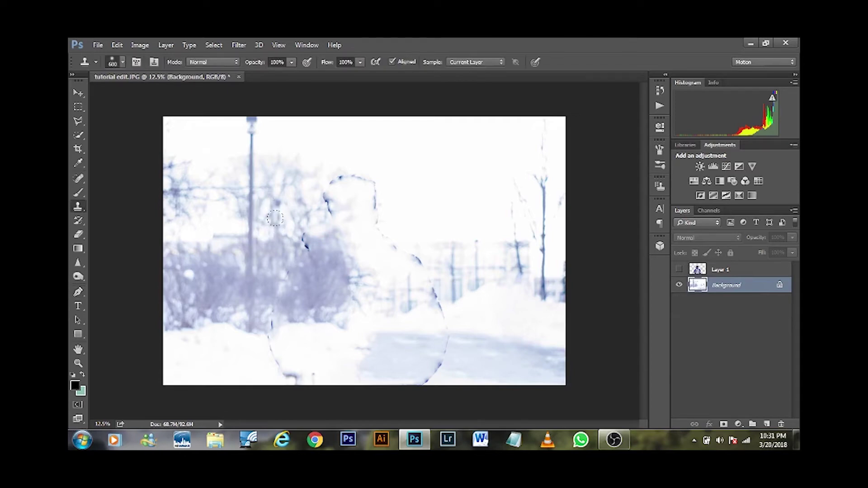
left_click(270, 245, "alt")
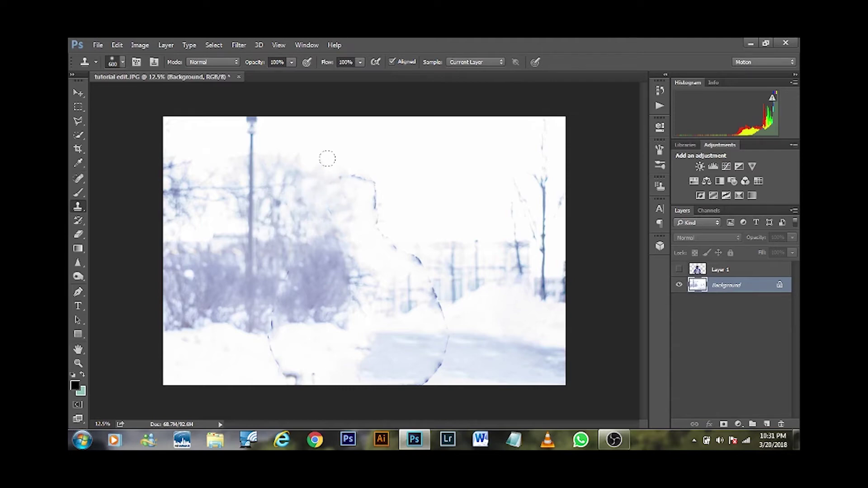
mouse_move(335, 165)
left_mouse_down()
mouse_move(349, 155)
mouse_move(370, 197)
mouse_move(362, 188)
mouse_move(399, 203)
mouse_move(375, 219)
mouse_move(368, 206)
mouse_move(379, 234)
left_mouse_up()
left_click(368, 159, "alt")
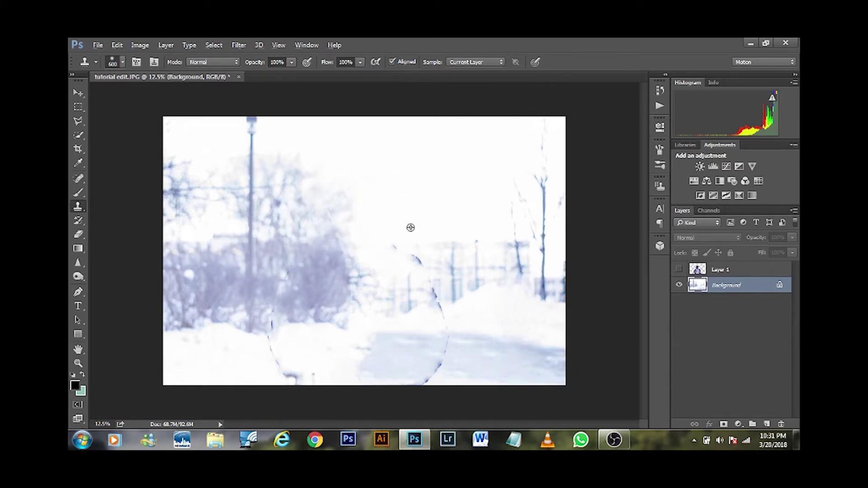
Clone clean background over the leftover outline of the right shoulder and arm down to the path.
left_click(422, 241, "alt")
mouse_move(409, 252)
left_mouse_down()
mouse_move(434, 250)
mouse_move(409, 264)
mouse_move(446, 275)
mouse_move(425, 278)
mouse_move(456, 288)
mouse_move(441, 298)
mouse_move(456, 286)
mouse_move(440, 335)
mouse_move(462, 352)
mouse_move(433, 355)
mouse_move(449, 369)
mouse_move(429, 362)
mouse_move(453, 374)
mouse_move(422, 380)
left_mouse_up()
left_click(460, 335, "alt")
left_click(461, 353, "alt")
left_click(454, 367, "alt")
Clone snow and bushes over the leftover outline on the left side, and make Layer 1 visible and active again.
left_click(242, 354, "alt")
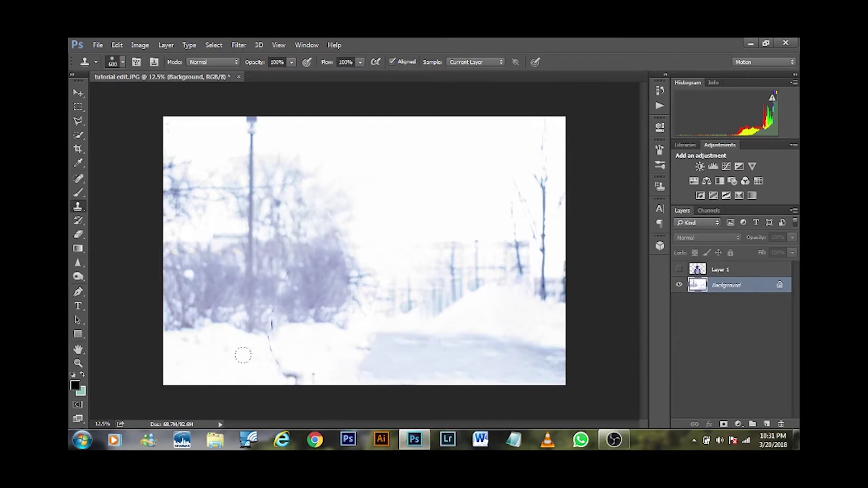
mouse_move(267, 361)
left_mouse_down()
mouse_move(282, 375)
mouse_move(281, 368)
left_mouse_up()
left_click(266, 376, "alt")
mouse_move(271, 320)
left_mouse_down()
mouse_move(257, 310)
mouse_move(272, 306)
mouse_move(285, 264)
left_mouse_up()
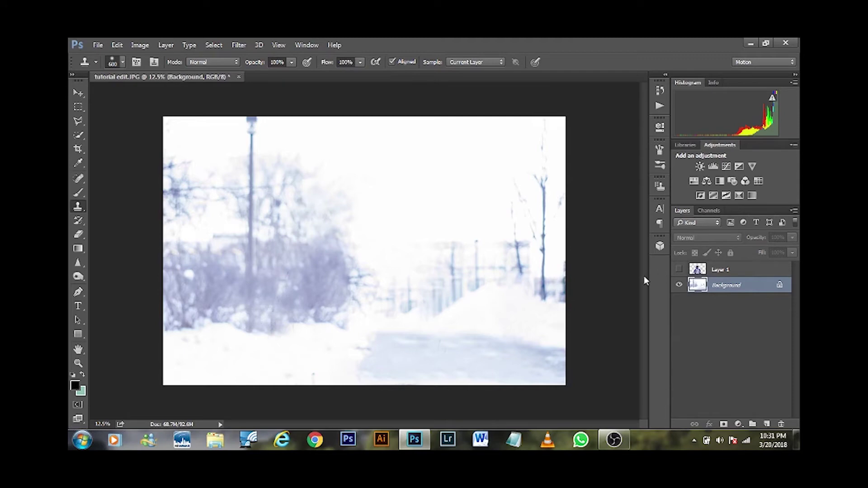
left_click(679, 270)
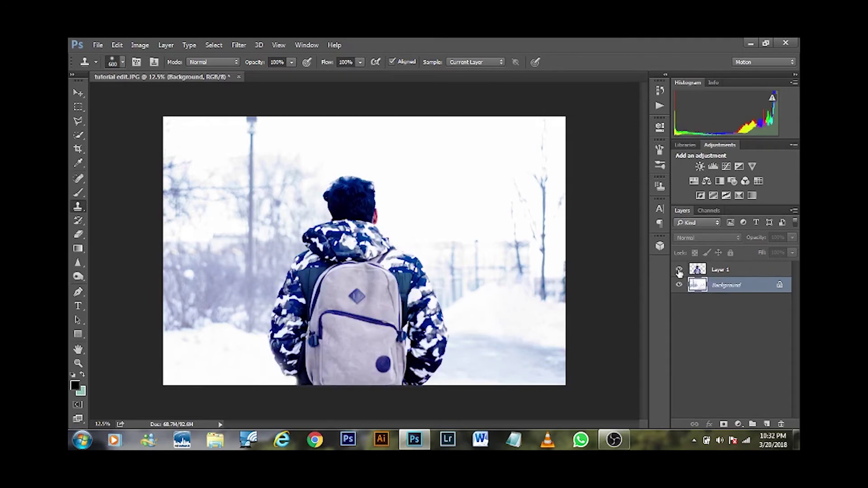
left_click(729, 271)
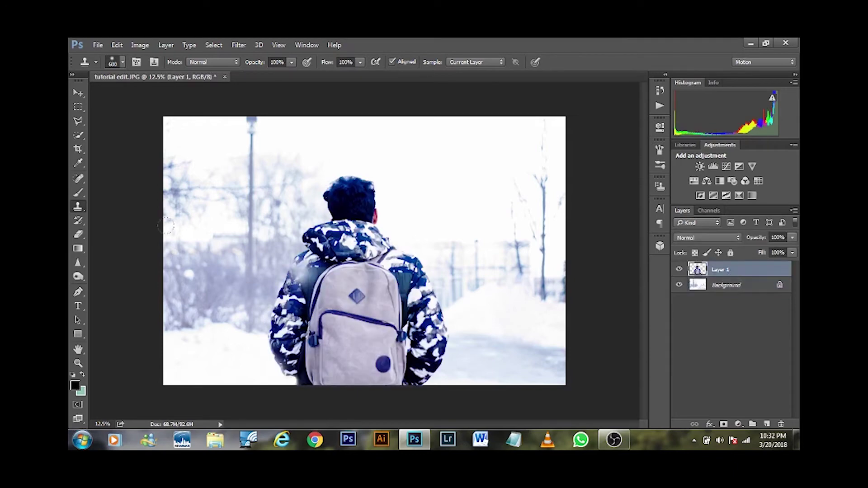
Create a new document 6000 pixels wide and 4000 pixels high with transparent background contents.
left_click(98, 46)
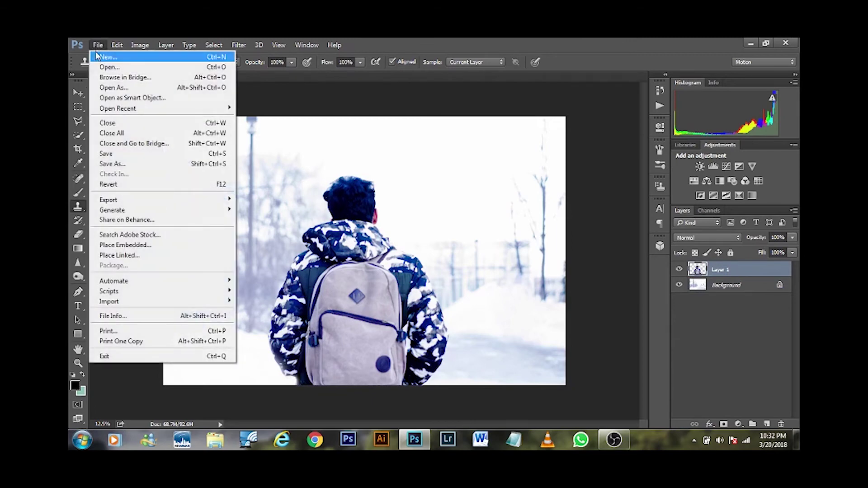
left_click(107, 57)
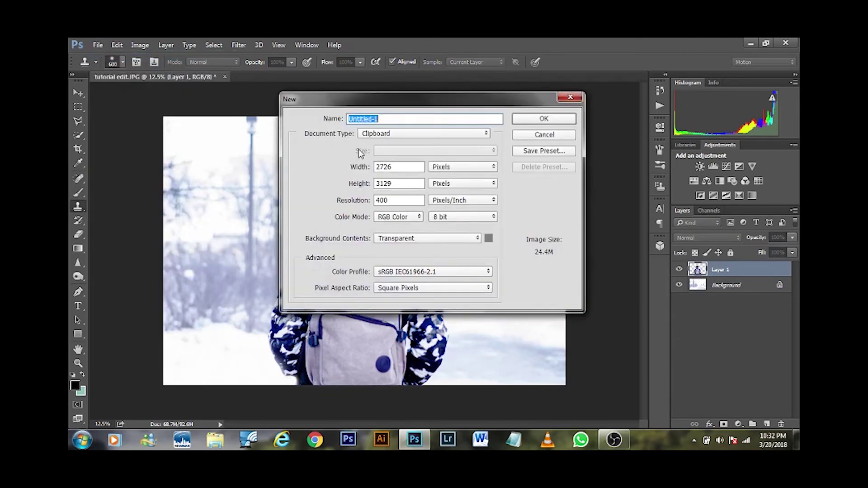
left_click(387, 239)
left_click(394, 262)
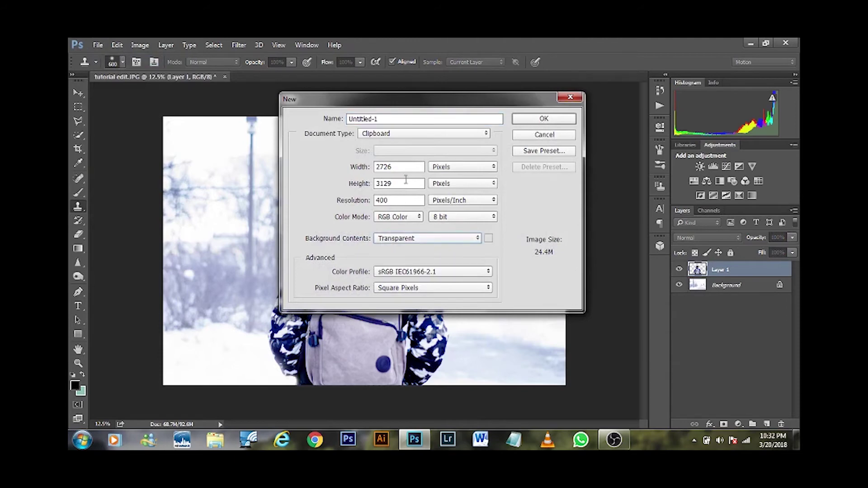
left_click_drag(406, 170, 374, 162)
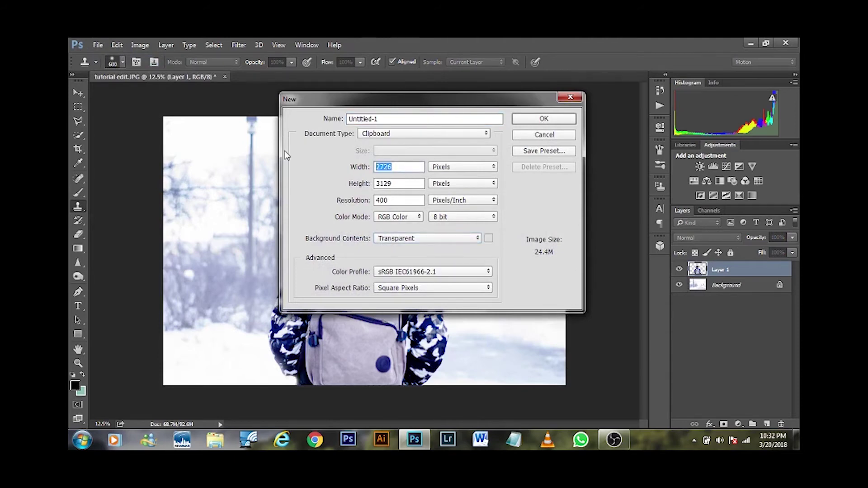
type("6000")
key("Tab")
type("4000")
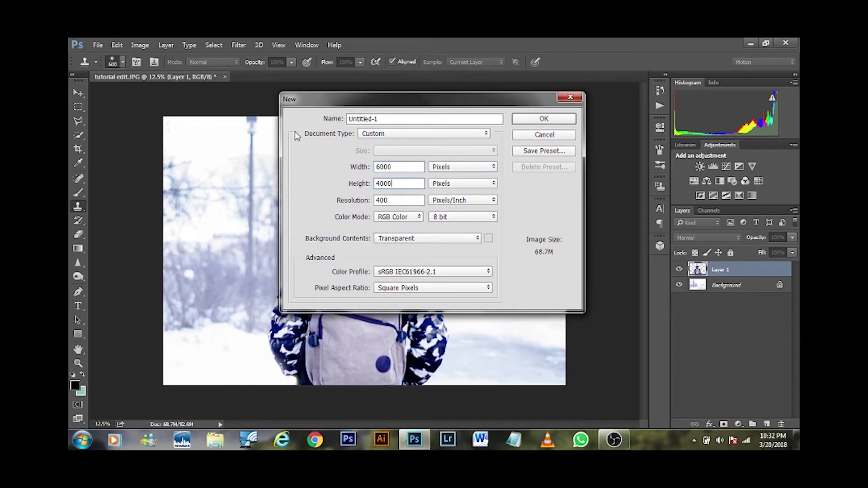
left_click(531, 121)
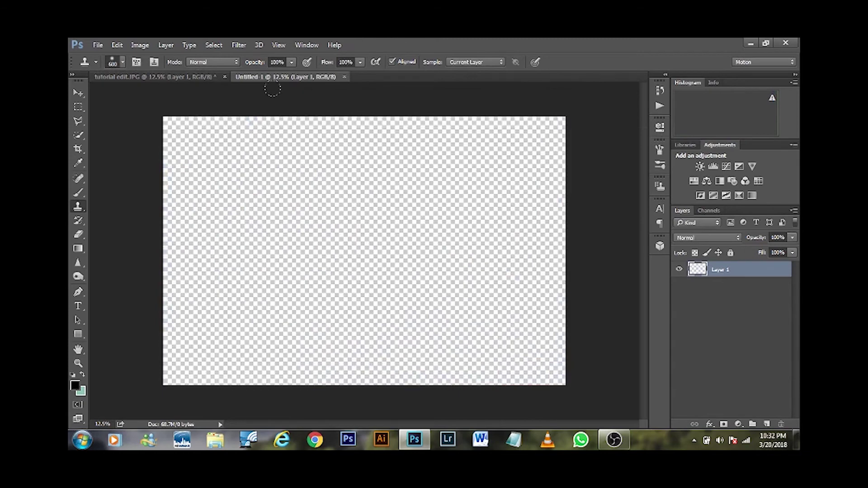
Copy both layers of tutorial edit.JPG into the new document, minimize the photo's window, and align the copies to fill the canvas.
left_click(162, 76)
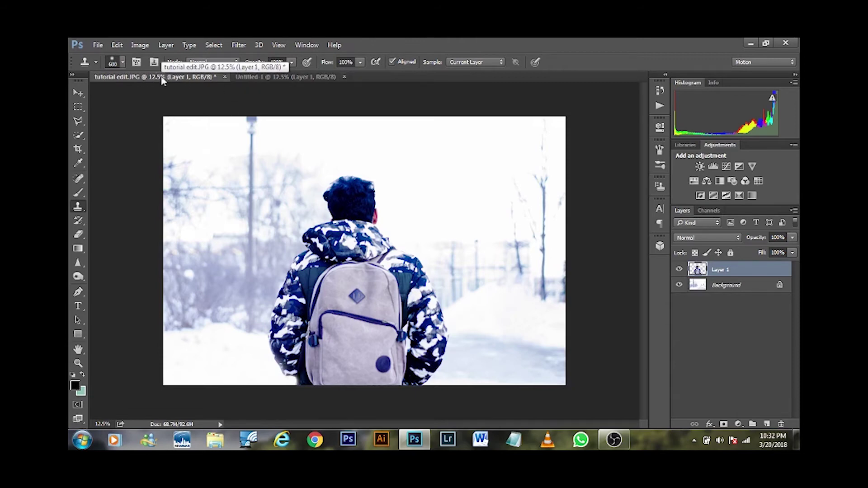
left_click_drag(159, 77, 174, 286)
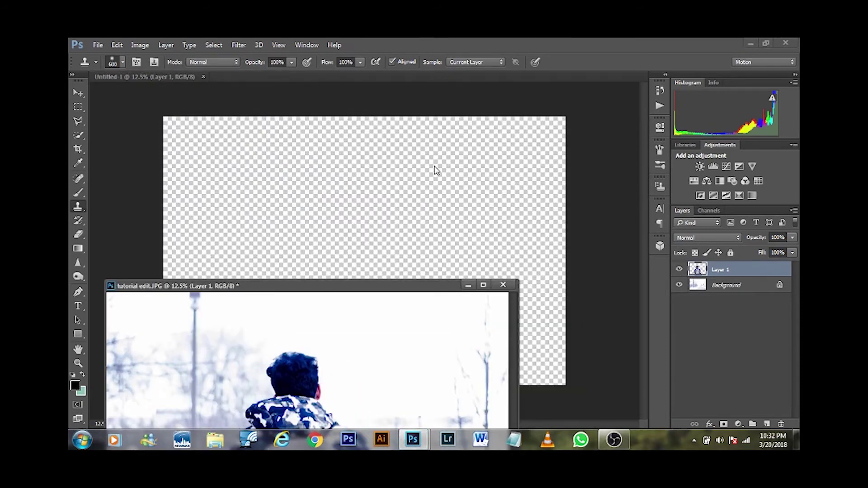
left_click(727, 288, "shift")
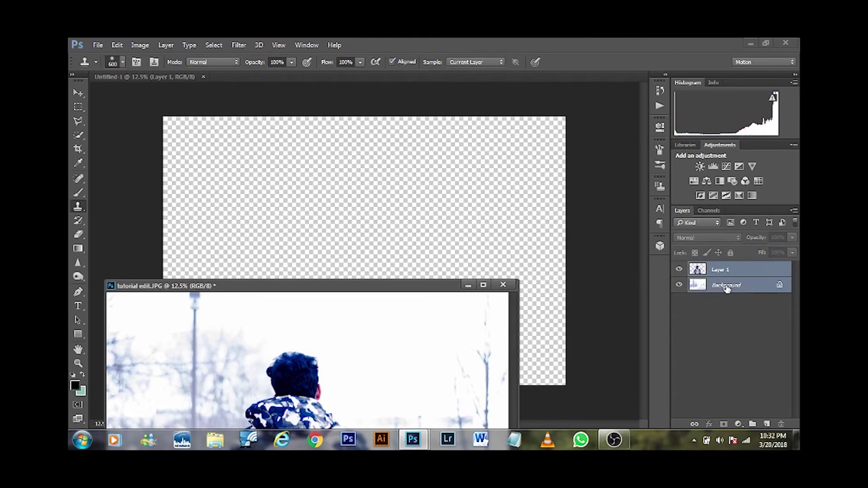
left_click_drag(719, 274, 351, 222)
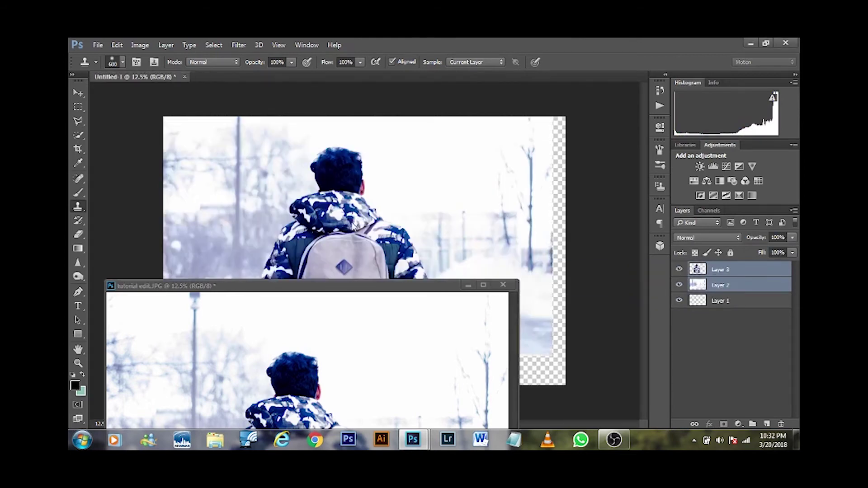
left_click(469, 286)
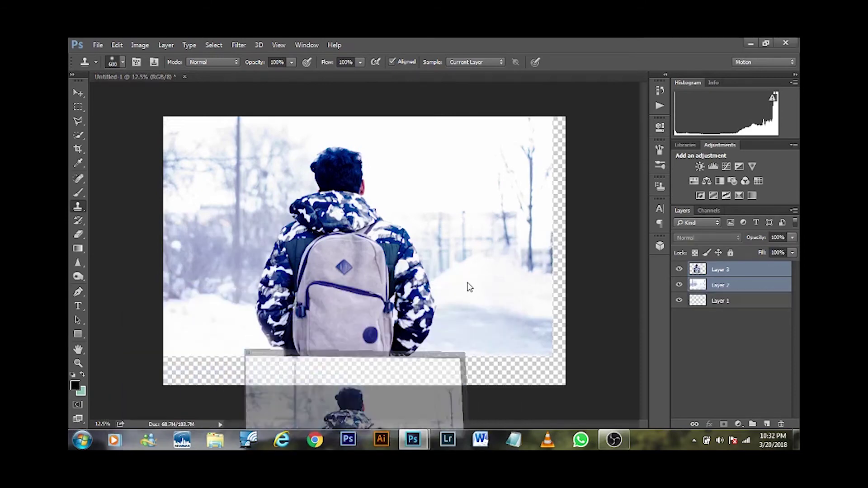
left_click(78, 93)
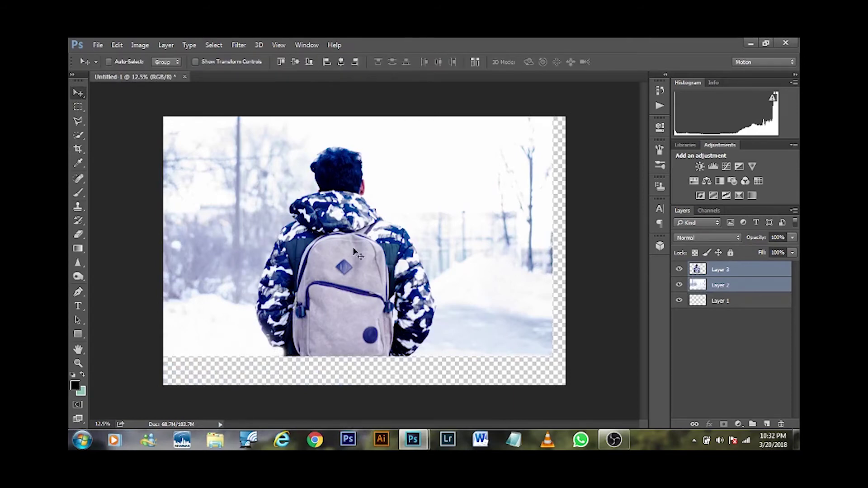
left_click_drag(330, 228, 343, 254)
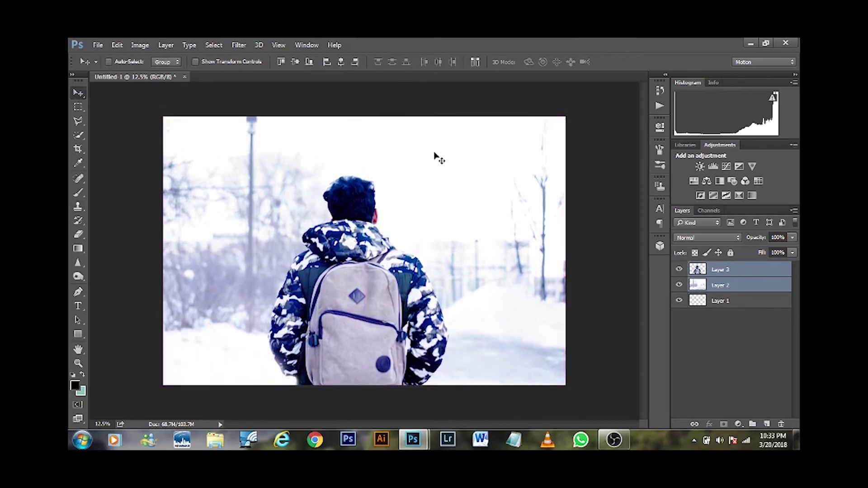
Convert Layer 3 and Layer 2 each to a smart object.
left_click(718, 271)
right_click(718, 271)
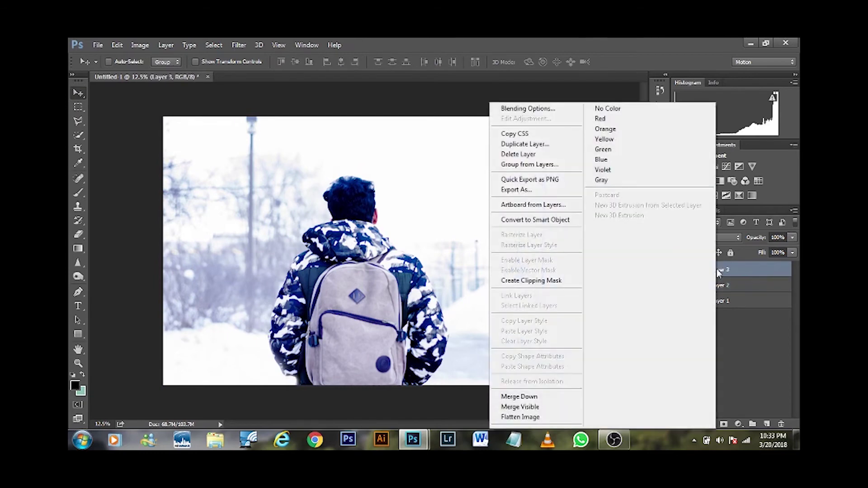
left_click(526, 220)
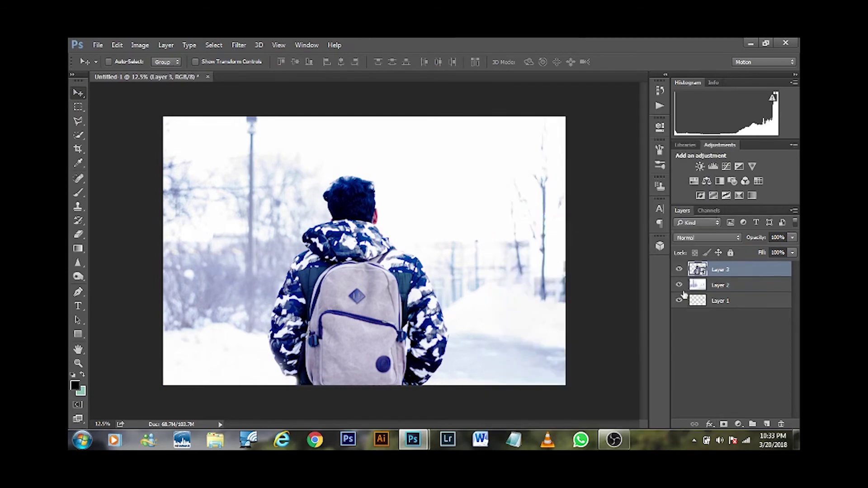
left_click(736, 289)
right_click(735, 285)
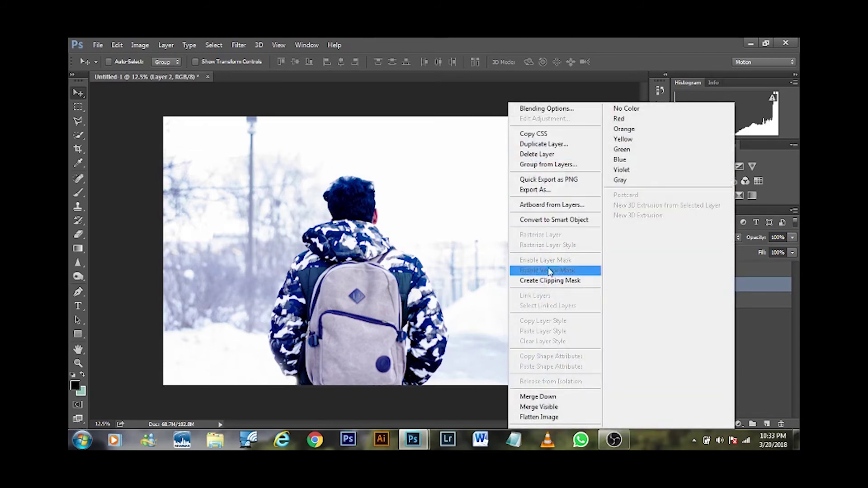
left_click(526, 222)
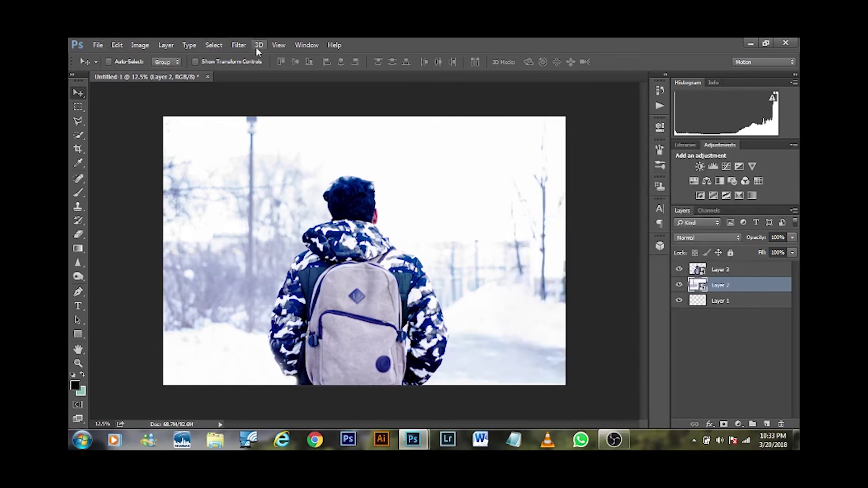
Show the Timeline and create a video timeline for the document's layers.
left_click(306, 45)
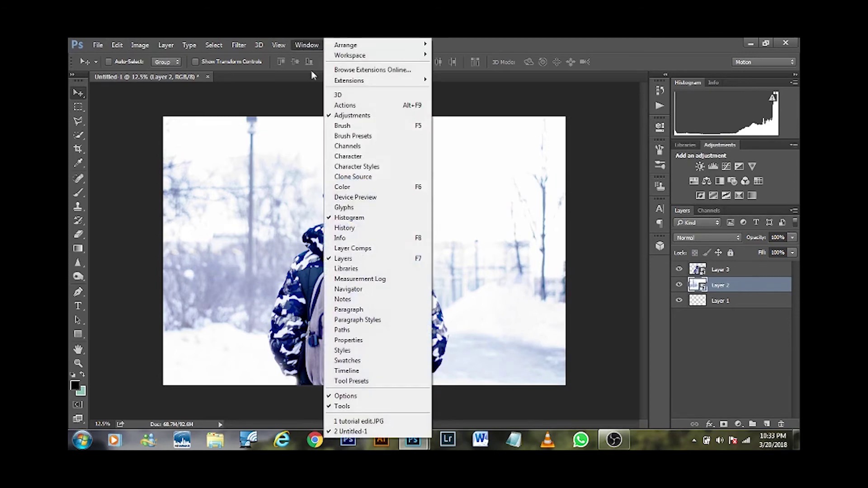
left_click(347, 371)
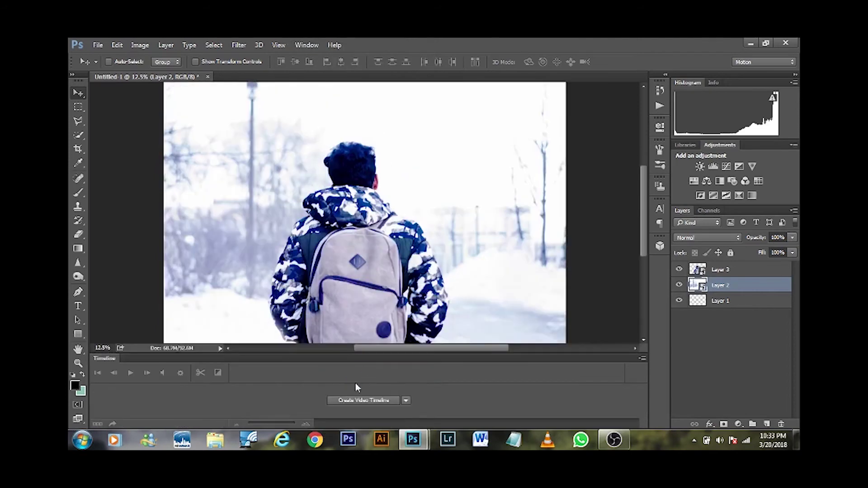
left_click(362, 401)
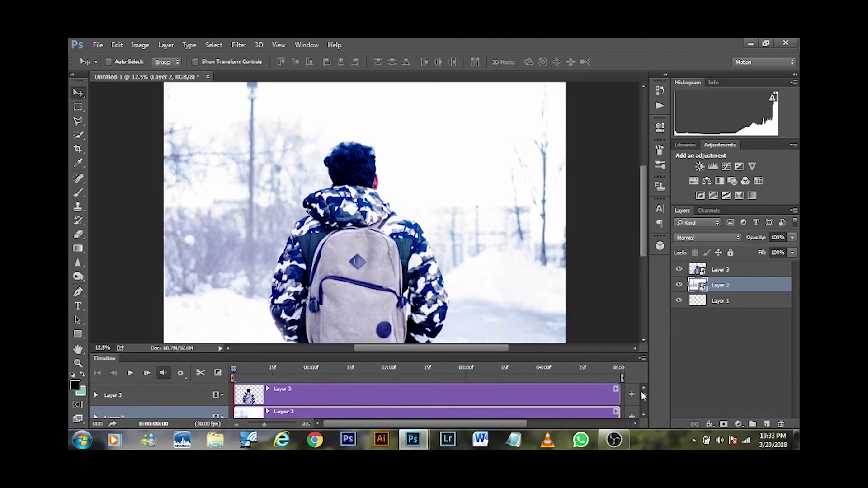
Expand Layer 3's timeline properties and enable Transform keyframing with a first keyframe at 0:00:00:00.
left_click(117, 396)
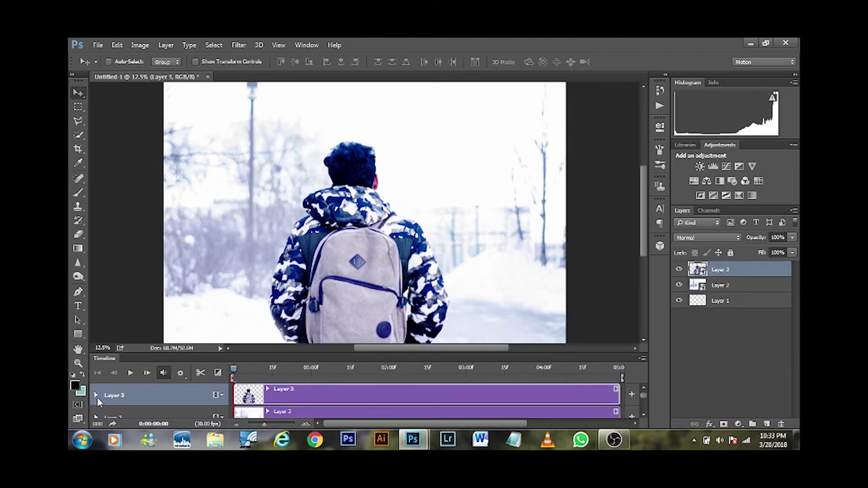
left_click(96, 394)
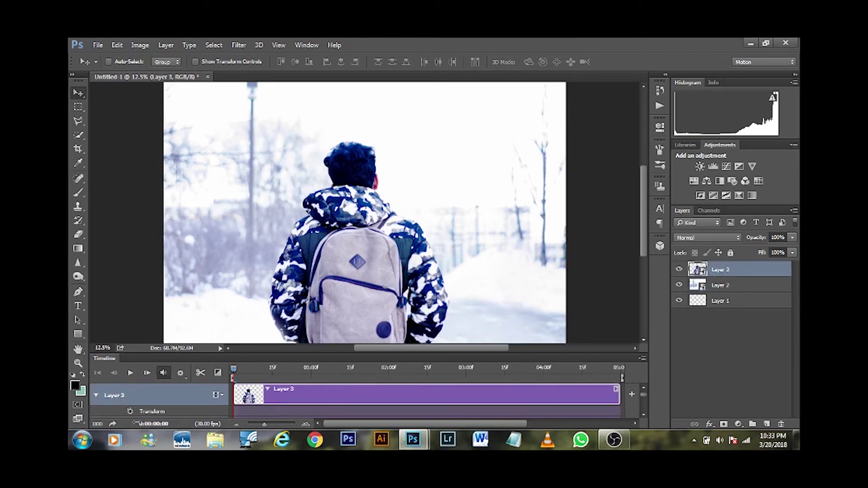
left_click(130, 412)
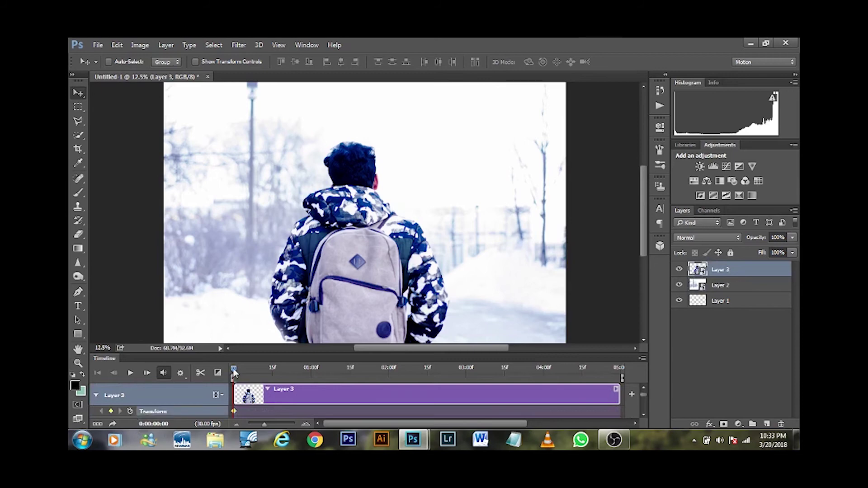
At 0:00:04:29, scale Layer 3 down from its upper-right corner to about 96.8% width and 97.2% height.
left_click_drag(234, 370, 619, 386)
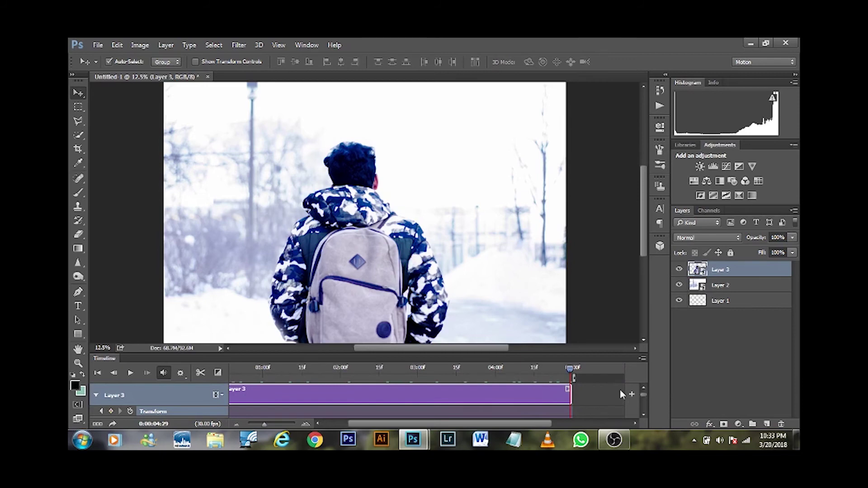
key("ctrl+t")
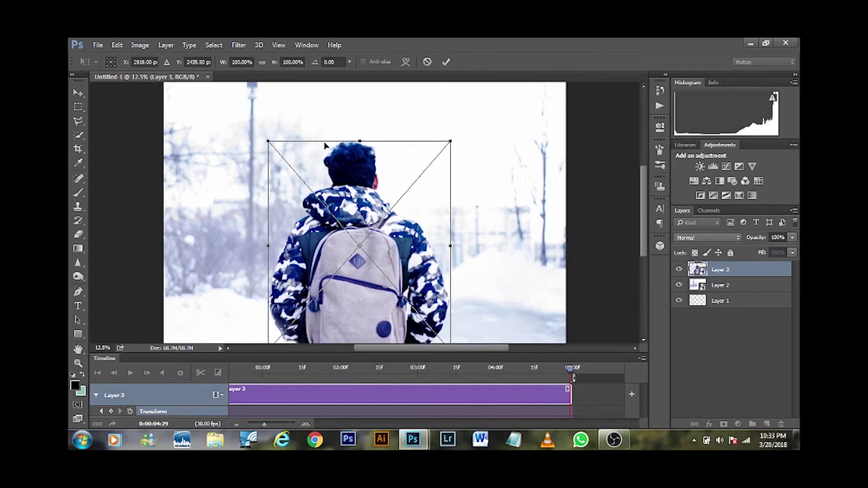
left_click_drag(452, 139, 445, 147)
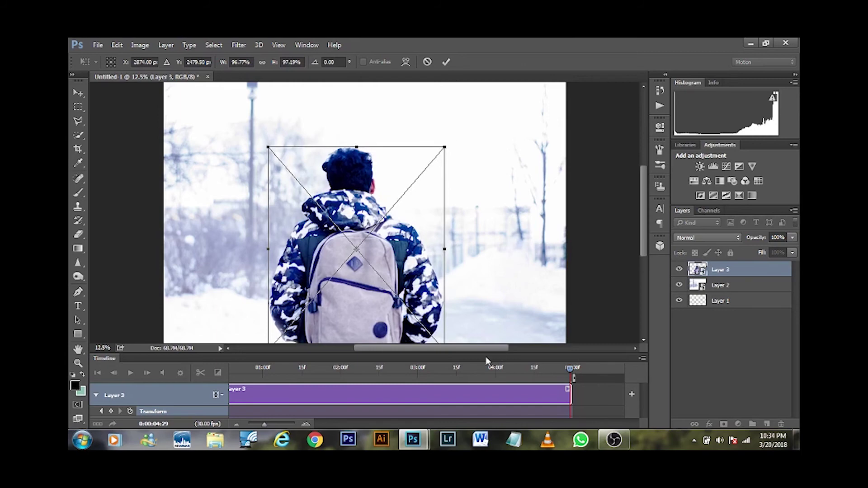
left_click(446, 62)
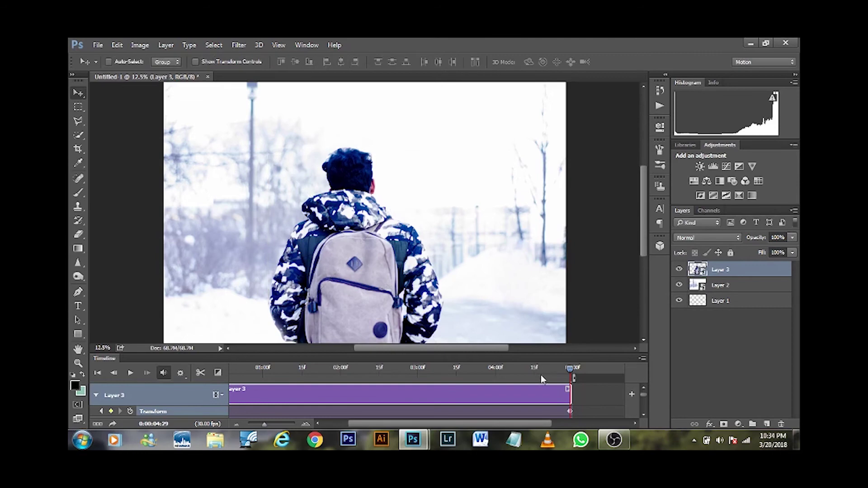
Scrub back through the timeline and play it to preview the man's scaling motion.
left_click_drag(570, 372, 253, 391)
key("space")
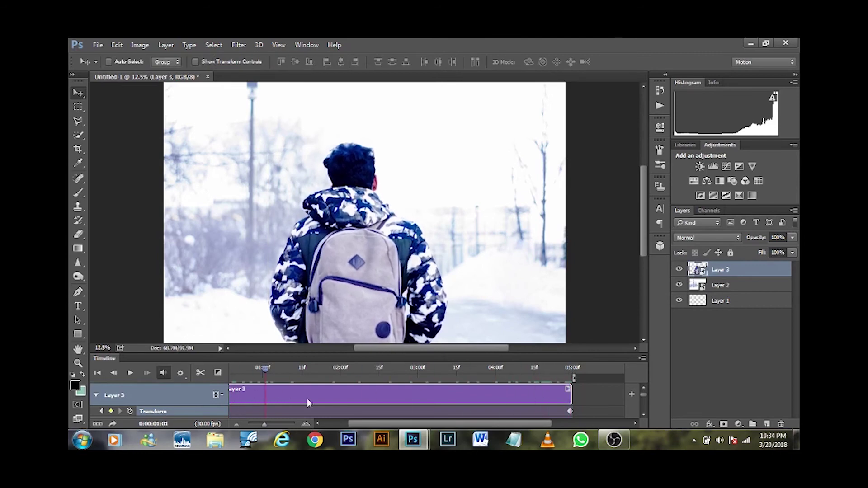
left_click(369, 400)
Return the playhead to the start, collapse Layer 3's properties, and enable Transform keyframing for Layer 2 at 0:00:00:00.
left_click_drag(379, 397, 154, 404)
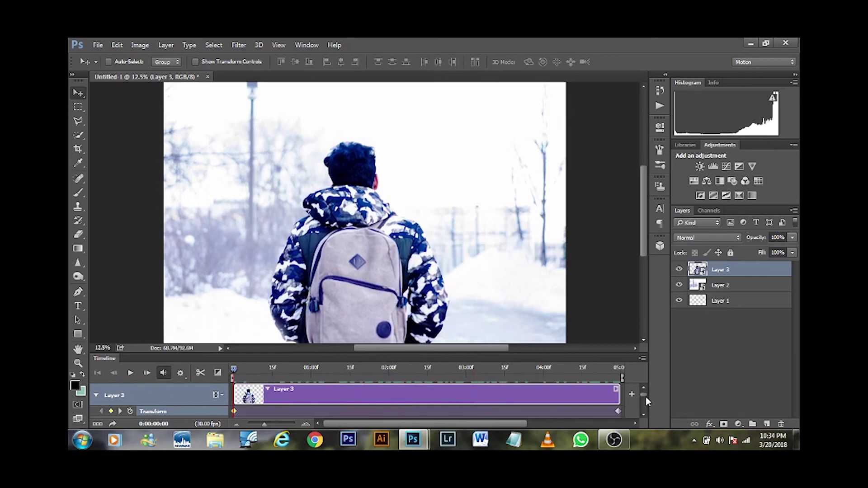
left_click(96, 395)
left_click(95, 416)
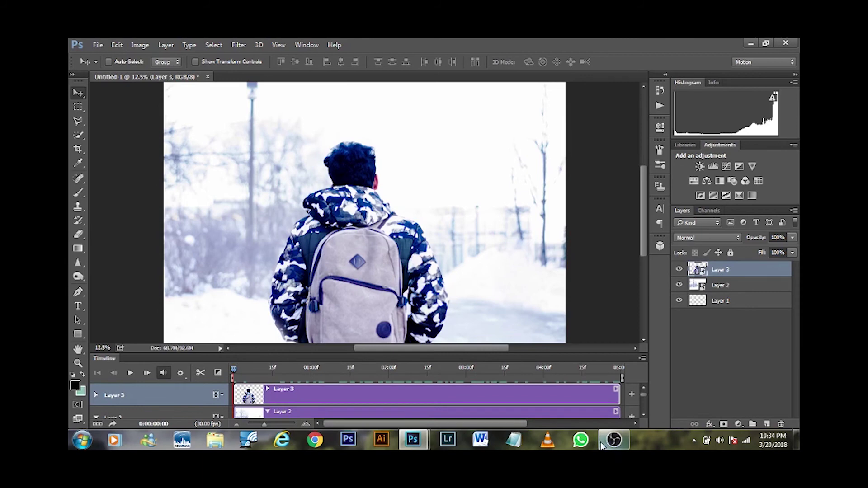
left_click_drag(641, 395, 641, 401)
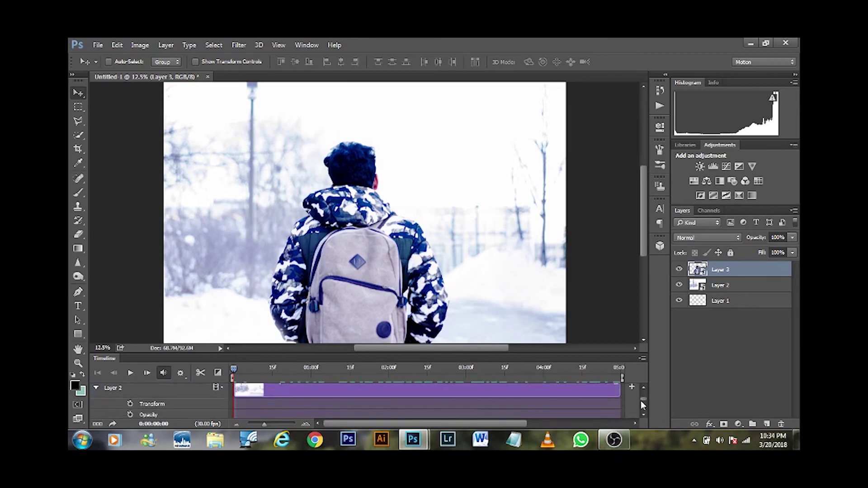
mouse_move(233, 369)
left_mouse_down()
mouse_move(248, 373)
mouse_move(232, 375)
left_mouse_up()
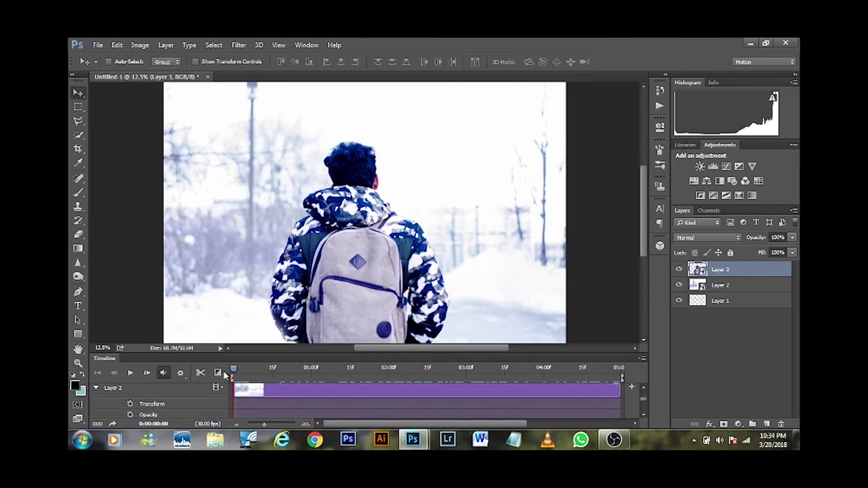
left_click(130, 403)
At 0:00:04:29, enlarge Layer 2 past the canvas's upper-left corner to about 103.3% width and 104.8% height, and return to the timeline start.
left_click_drag(239, 368, 601, 388)
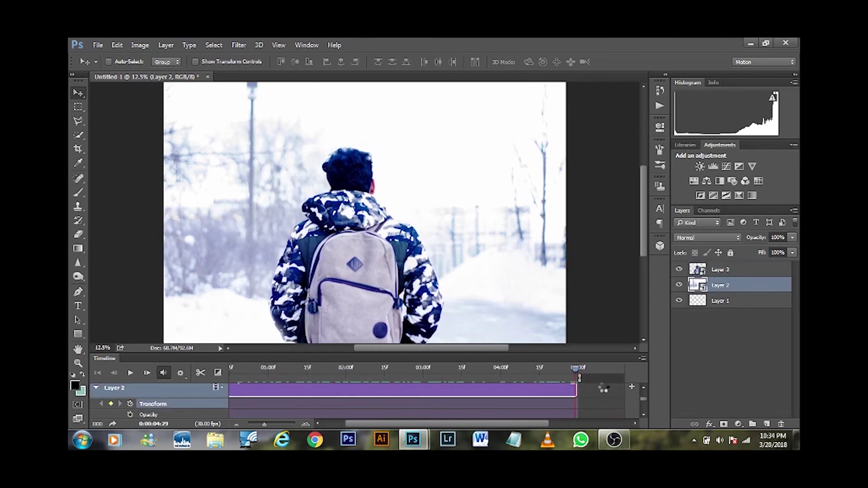
key("ctrl+t")
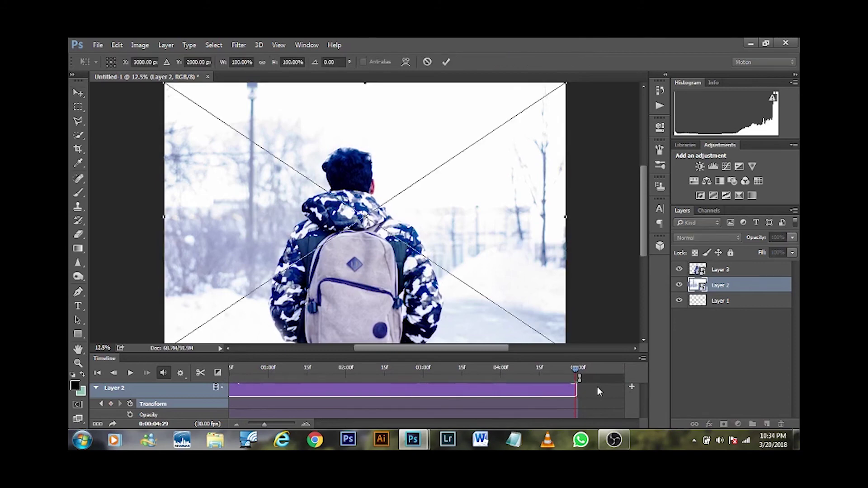
left_click_drag(642, 248, 640, 232)
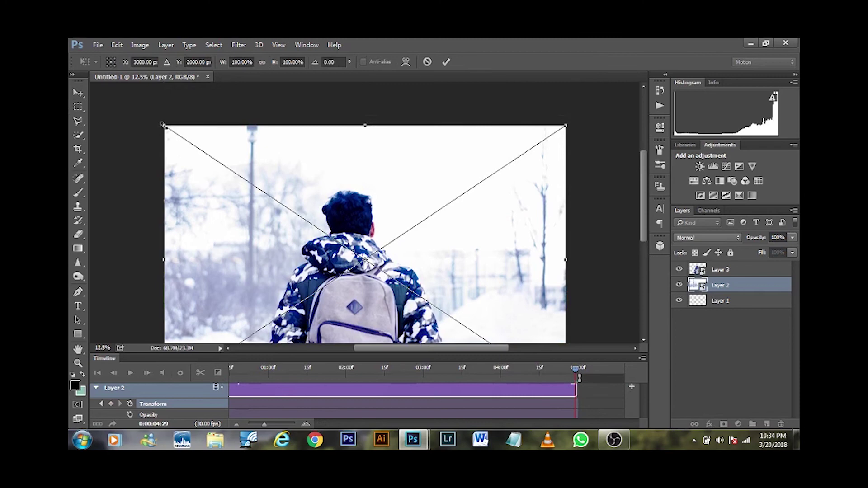
left_click_drag(163, 124, 151, 112)
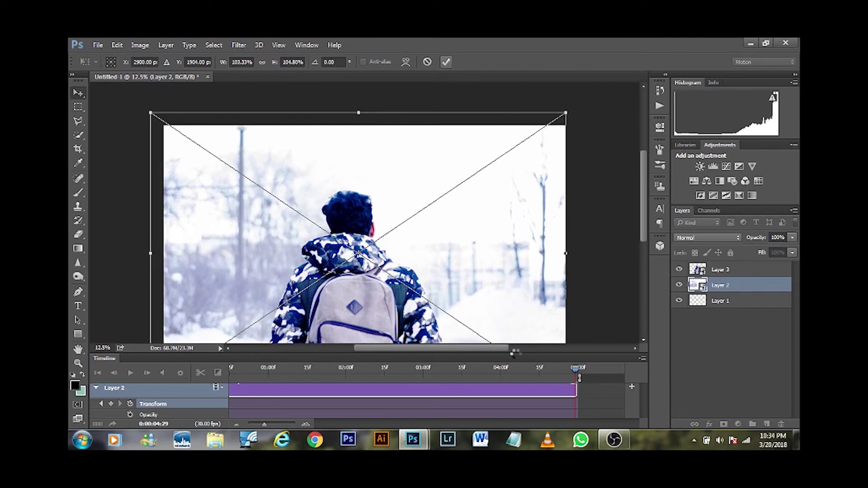
key("Return")
left_click_drag(576, 374, 181, 386)
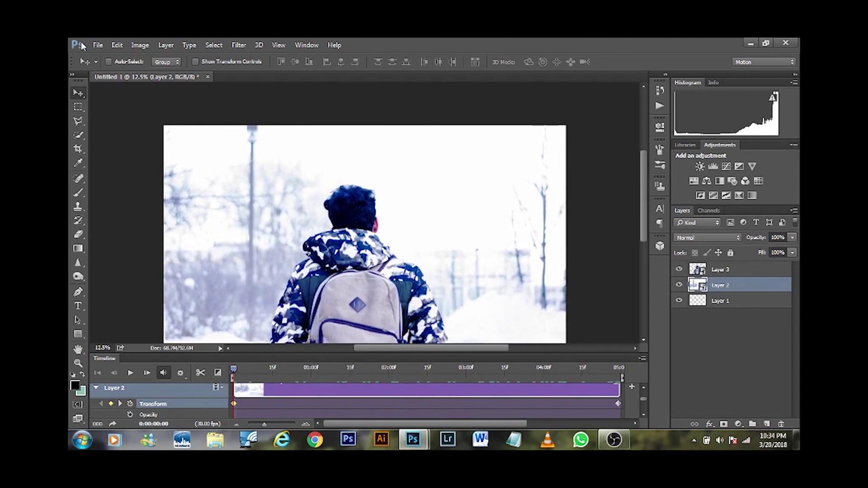
Open the Render Video export settings for the animation.
left_click(96, 47)
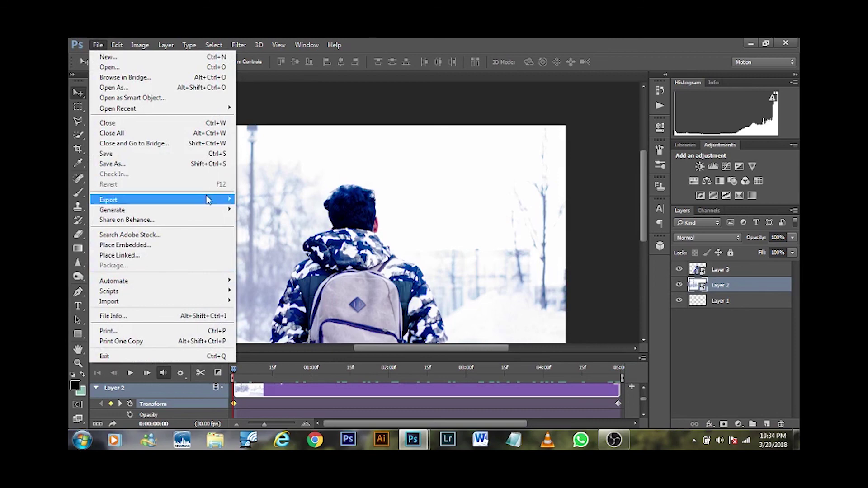
mouse_move(208, 200)
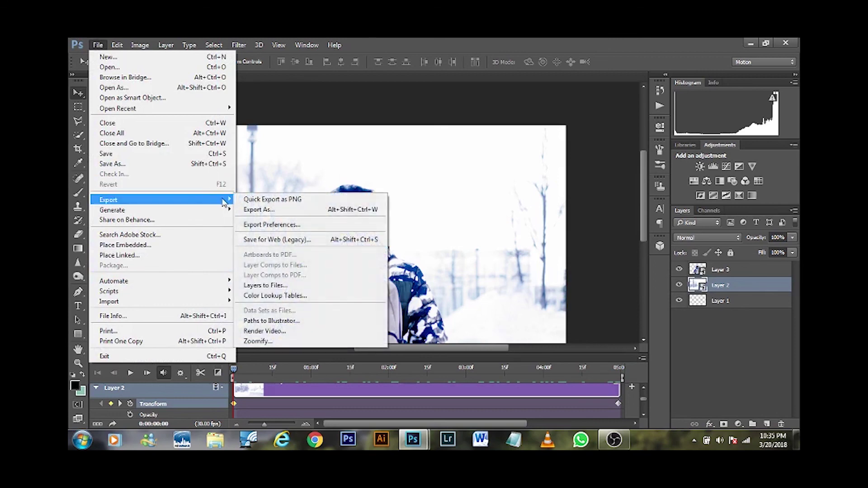
left_click(267, 331)
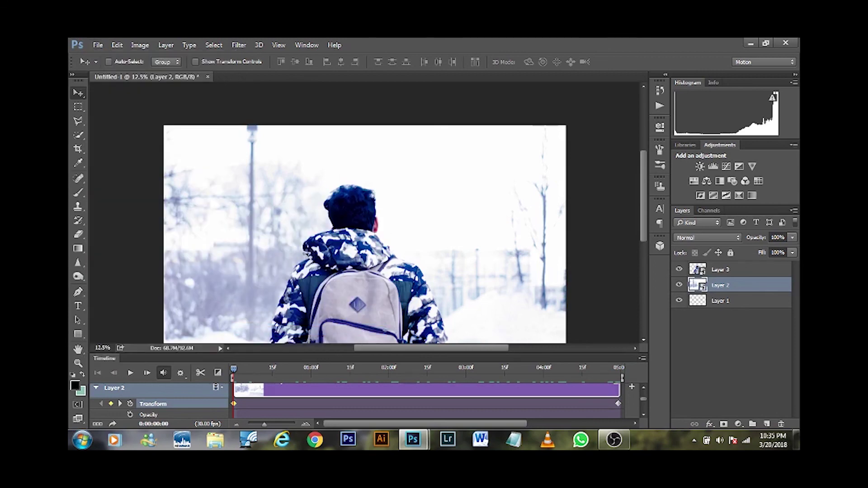